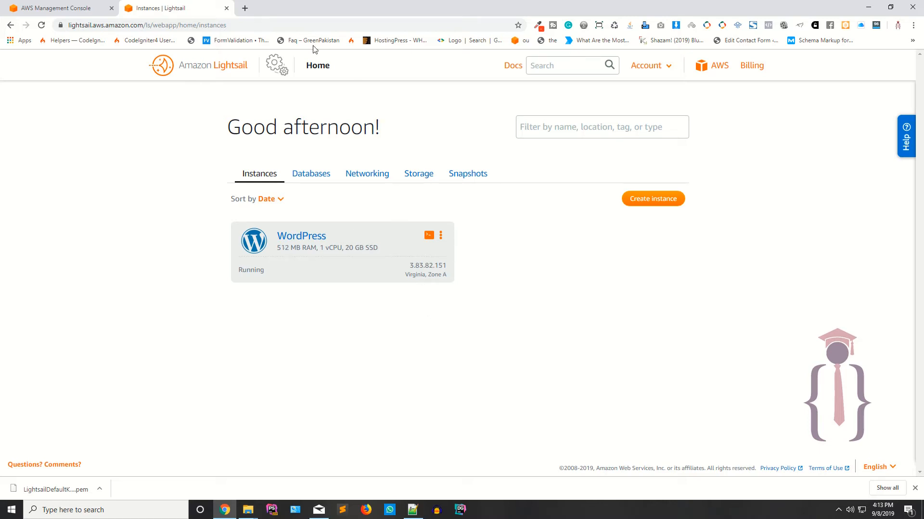
- Copy the WordPress instance's public IP address 3.83.82.151 and open that site in a new browser tab
click(245, 7)
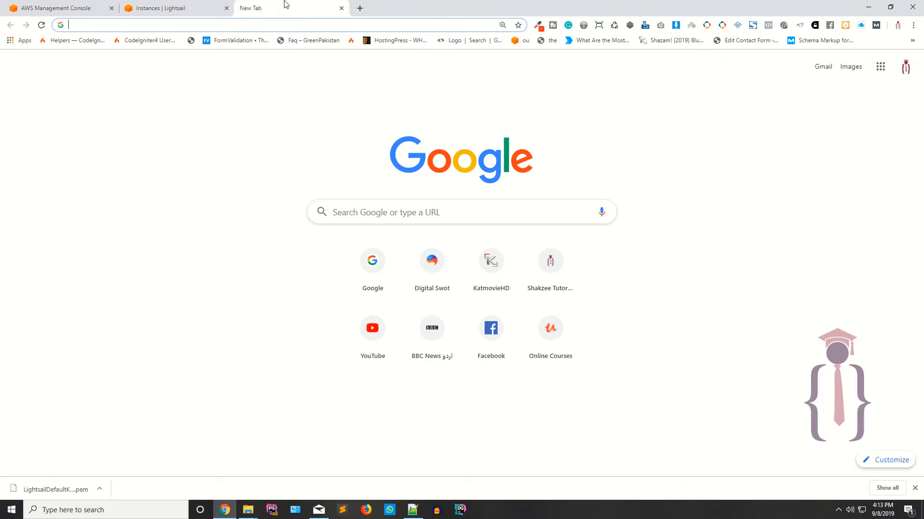
click(341, 8)
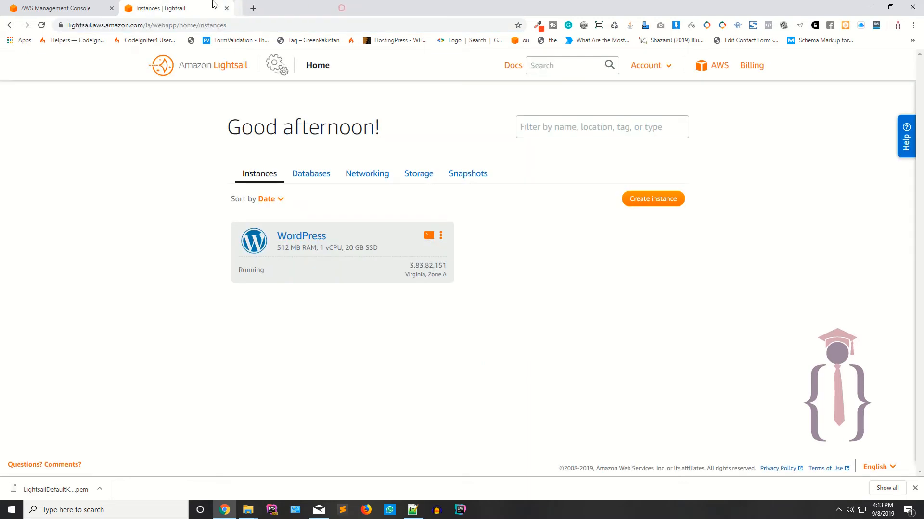
double_click(414, 266)
key(ctrl+c)
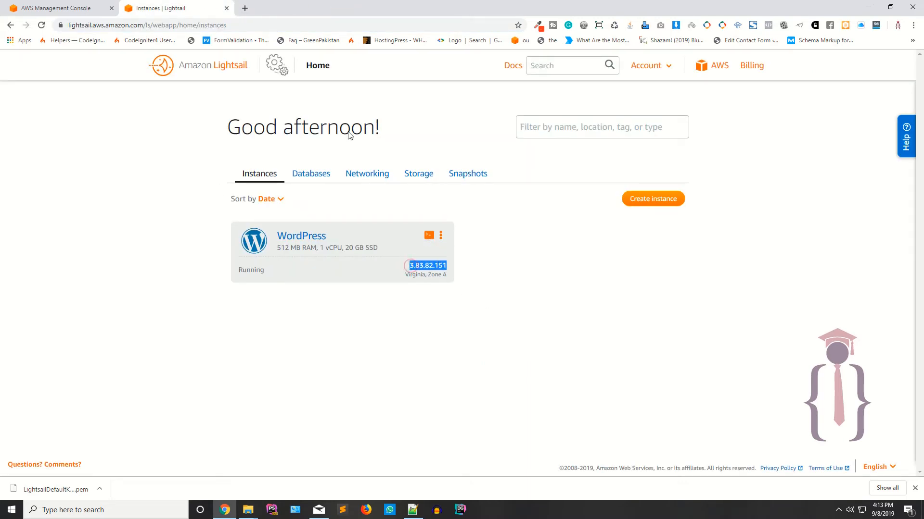
click(245, 7)
key(ctrl+v)
key(Return)
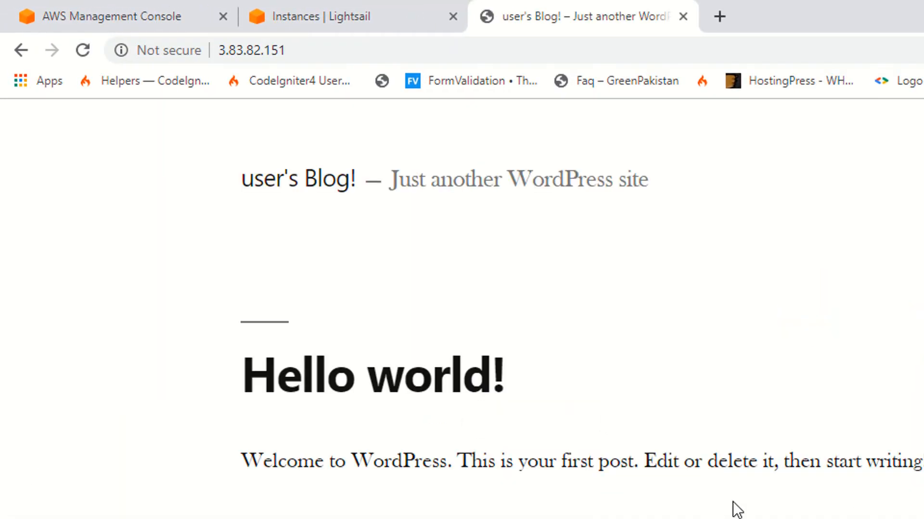
scroll(837, 471, down, 6)
scroll(865, 394, up, 6)
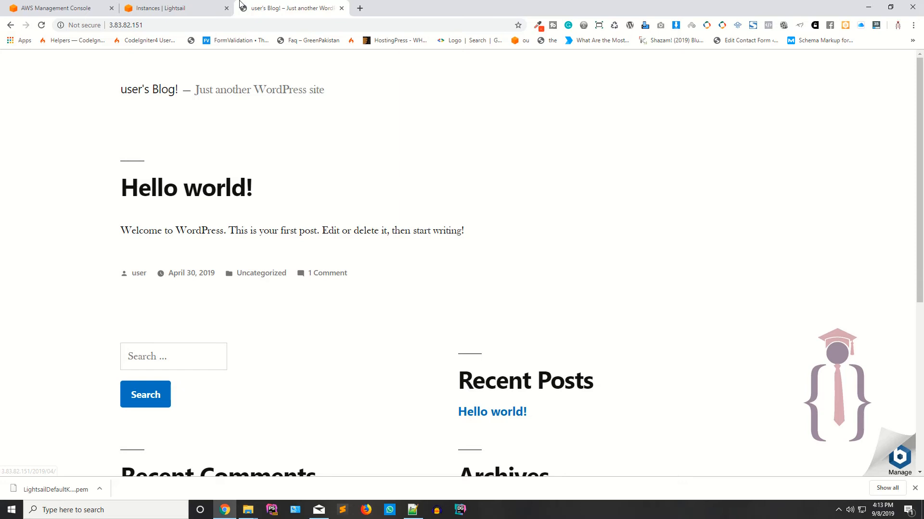
- Return to the Lightsail instances page and connect to the WordPress instance through its browser-based SSH terminal
click(385, 7)
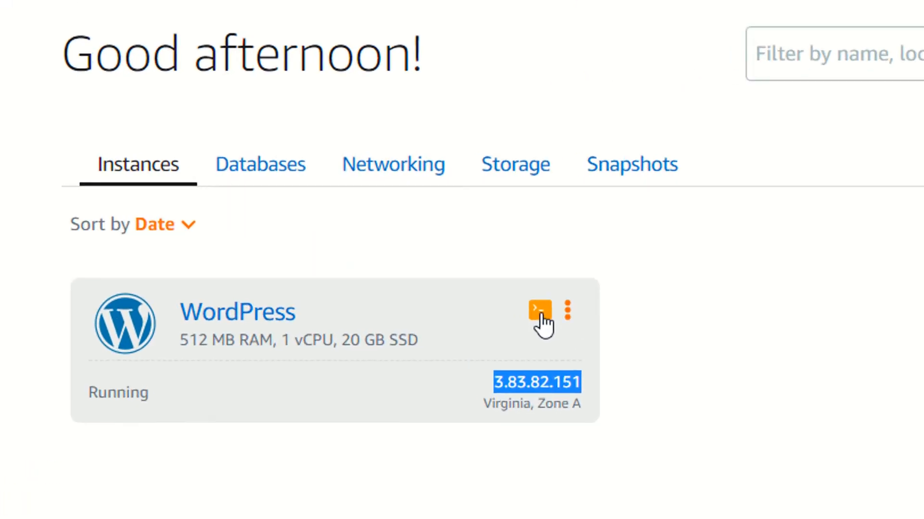
click(547, 316)
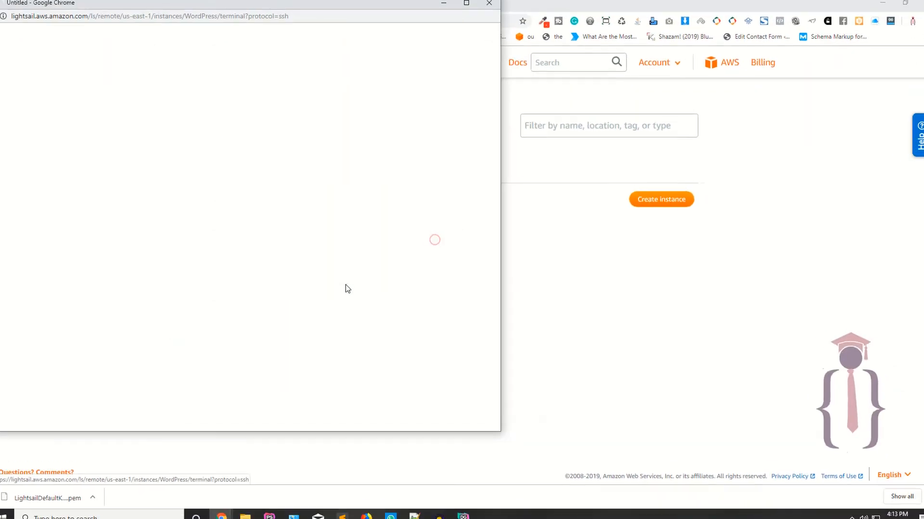
drag(308, 8, 530, 50)
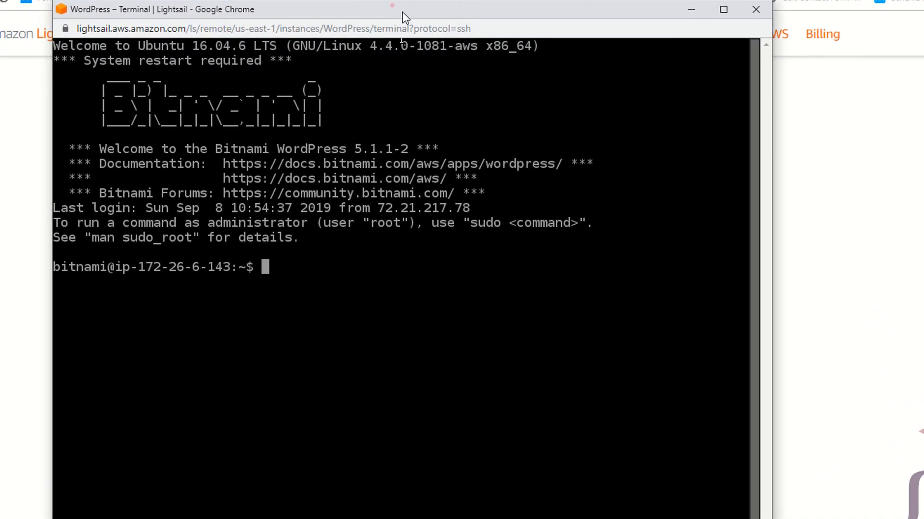
drag(402, 12, 429, 27)
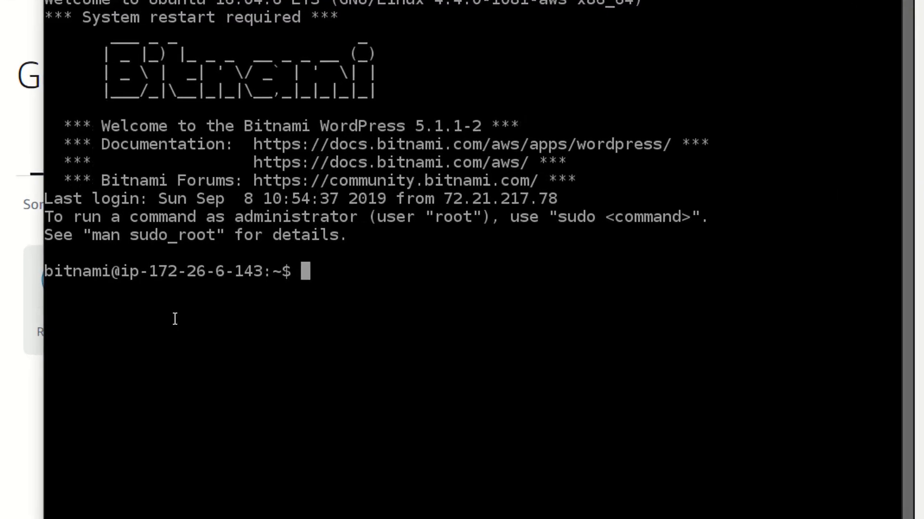
- Output the contents of the application password file with the command cat bitnami_application_password
text(cat )
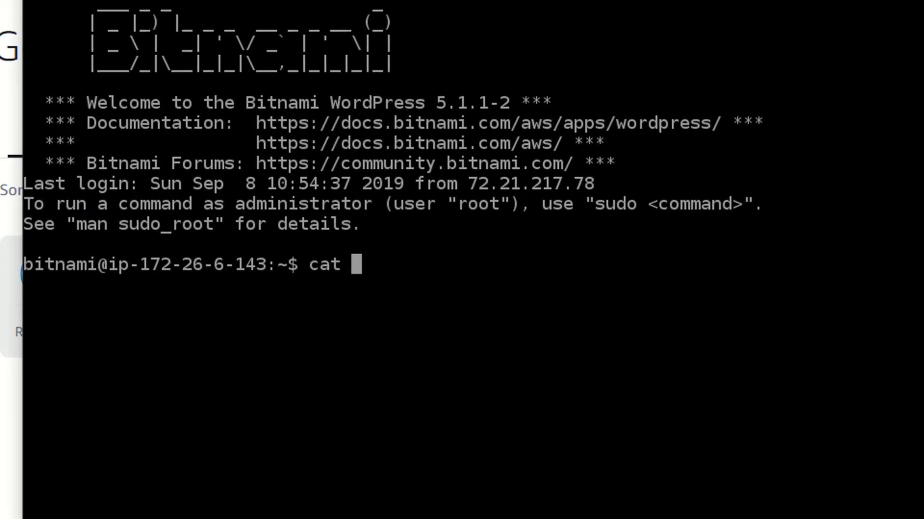
text(bit)
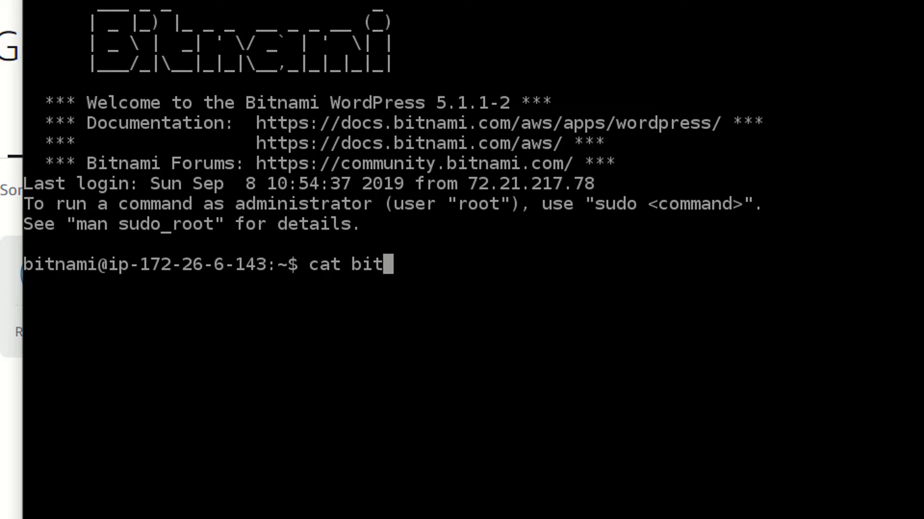
text(nami_application)
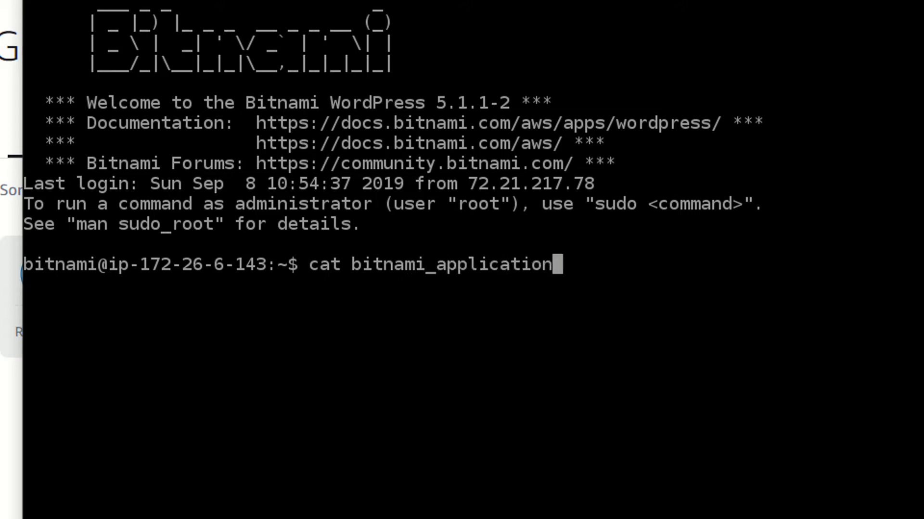
text(_pas)
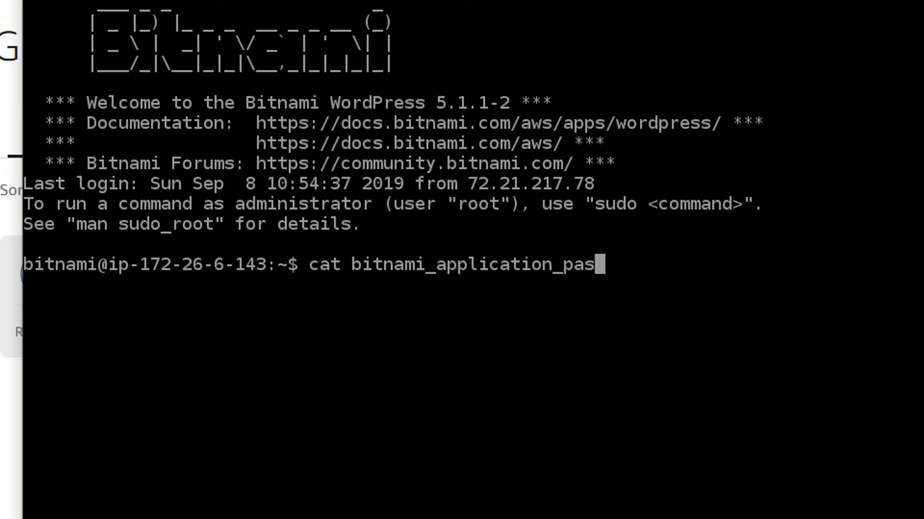
text(sword)
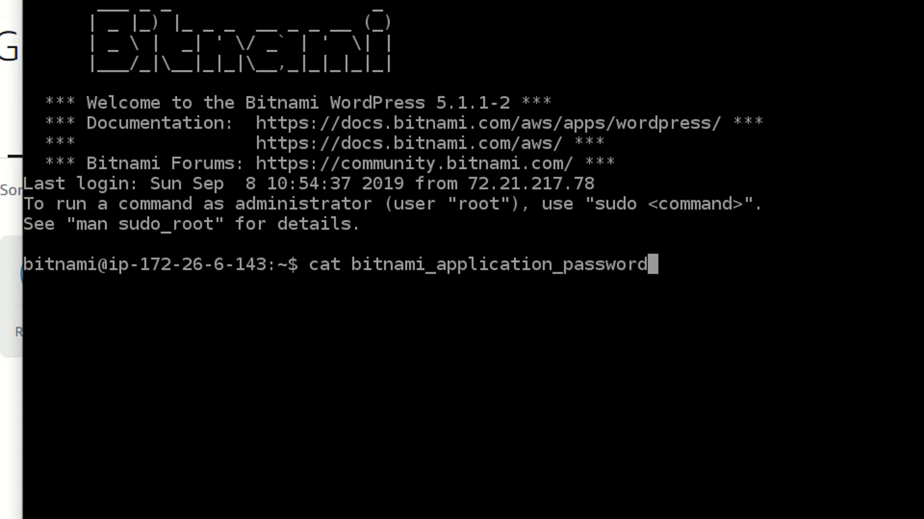
key(Return)
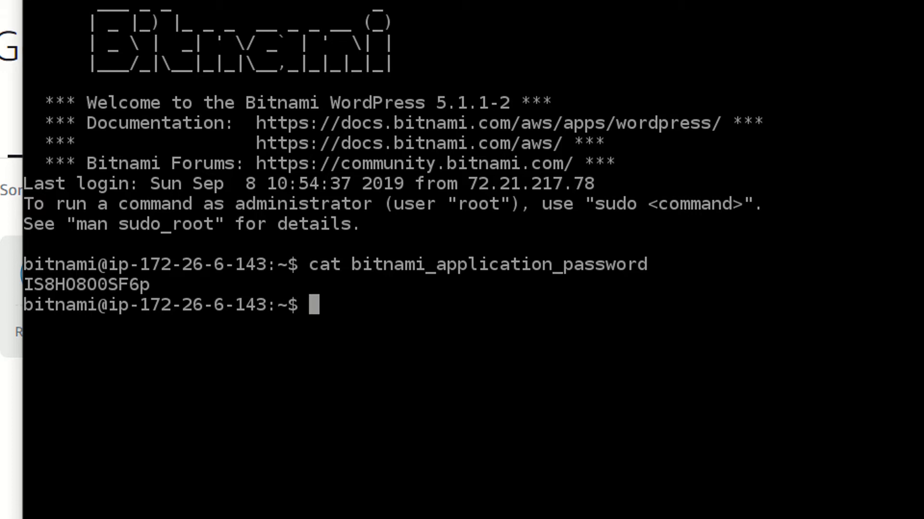
- Copy the application password from the terminal output and paste it into a new Notepad++ document
click(63, 276)
drag(150, 282, 70, 283)
drag(162, 272, 35, 303)
drag(156, 271, 24, 286)
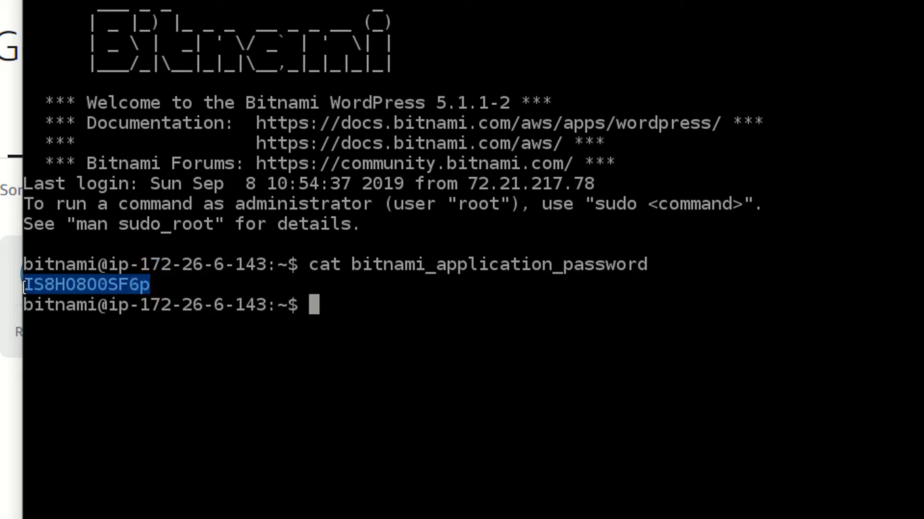
right_click(56, 284)
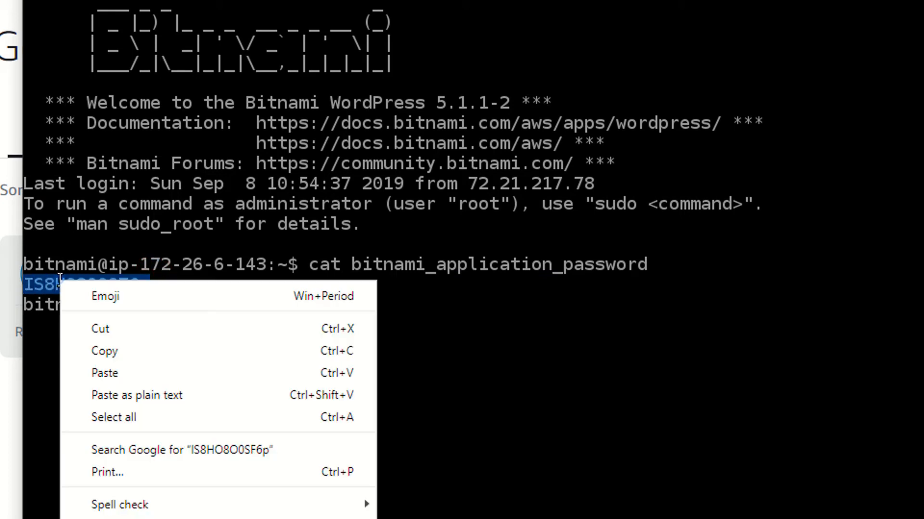
click(102, 348)
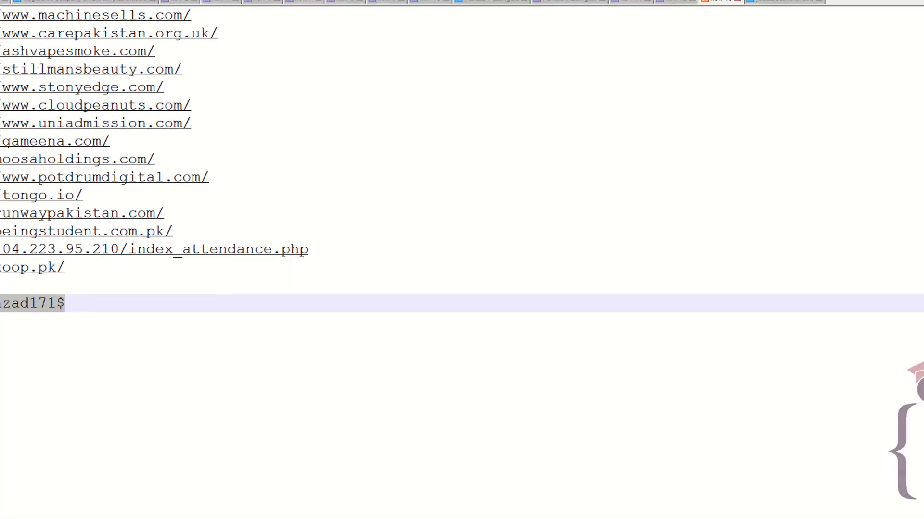
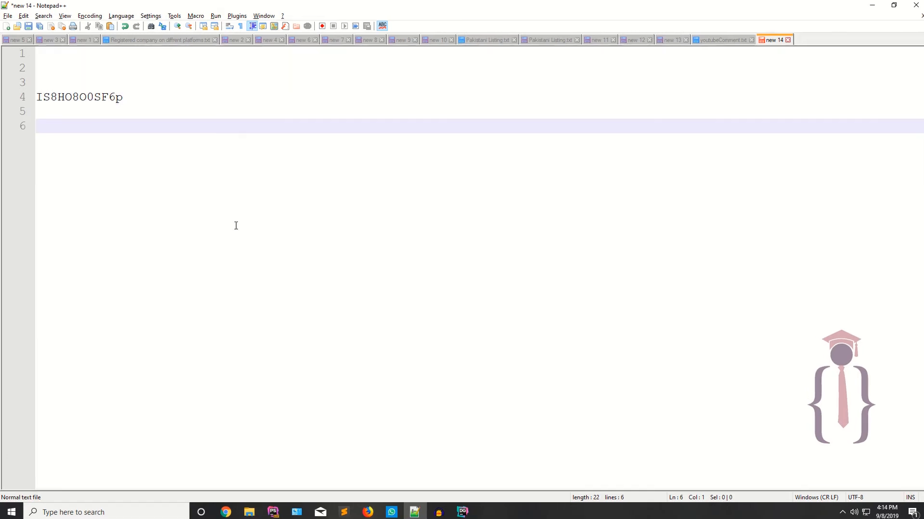
- Switch back to the WordPress site in Chrome and go to its admin address 3.83.82.151/wp-admin
key(alt+Tab)
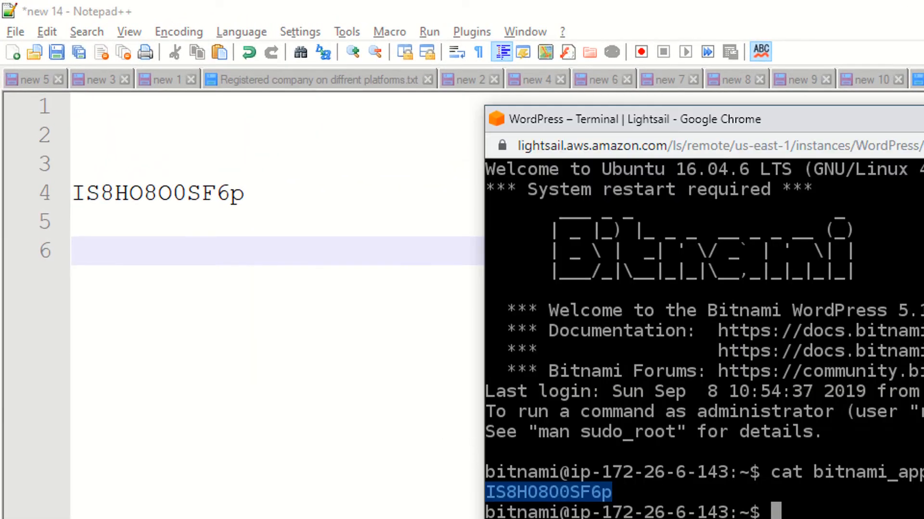
key(alt+Tab)
click(517, 6)
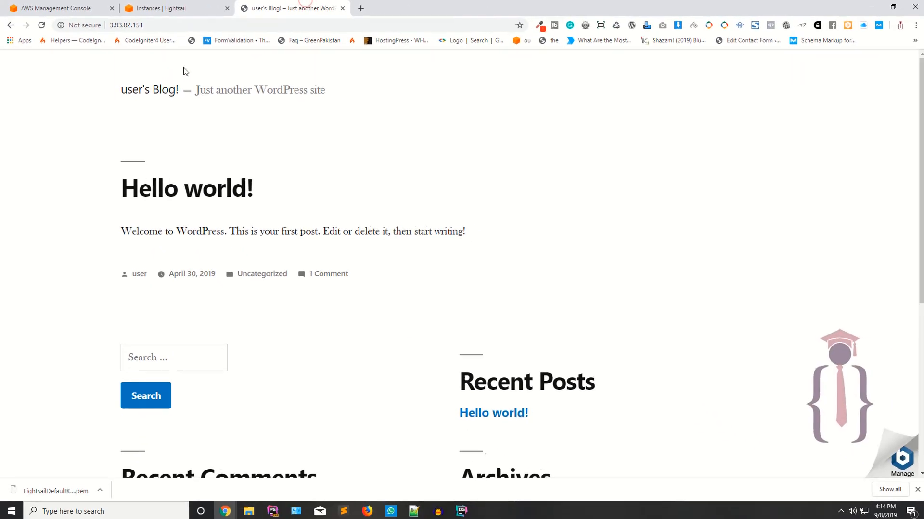
click(163, 29)
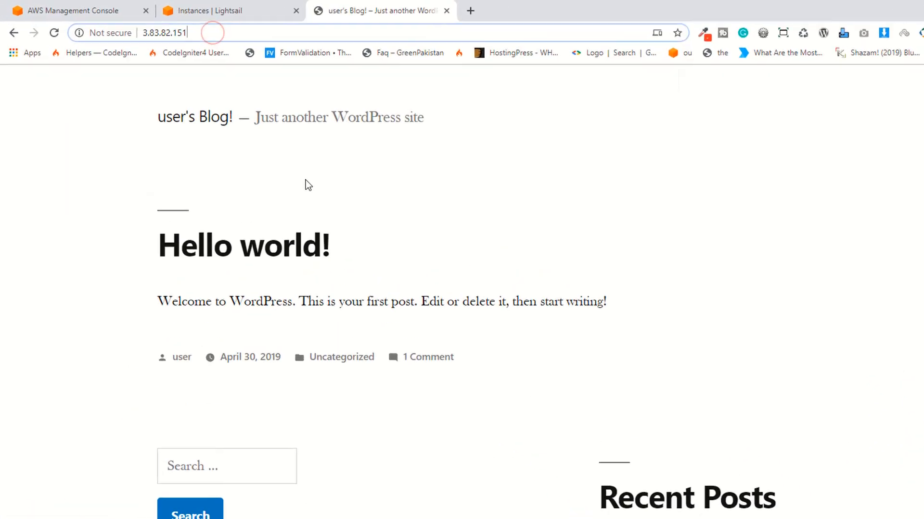
text(/wp-admin)
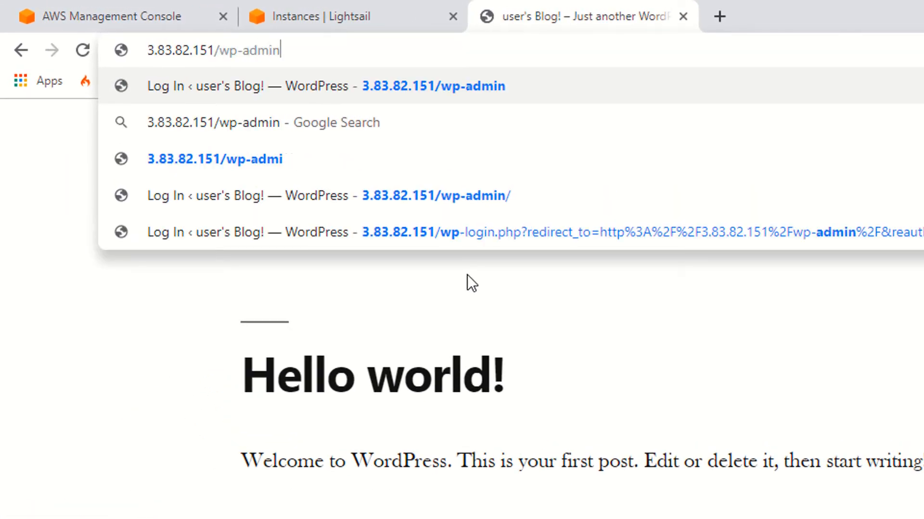
key(Return)
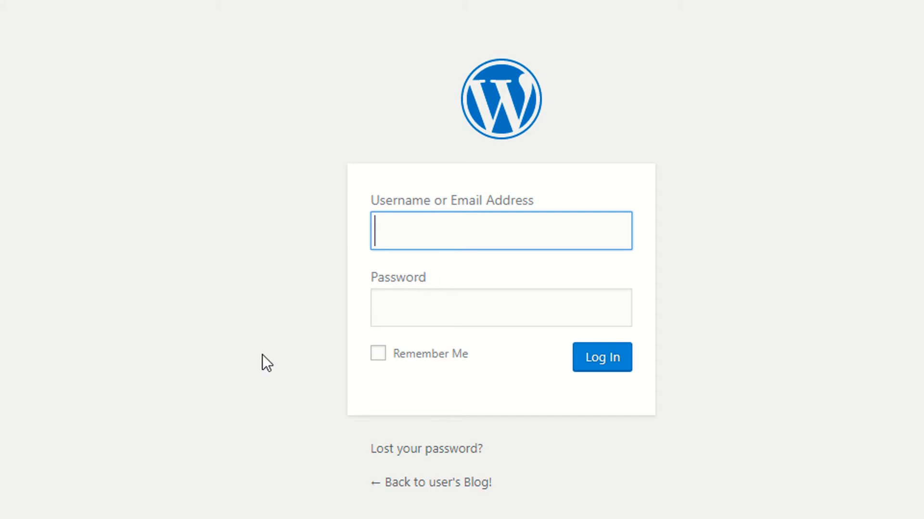
- Log in to WordPress as user with the copied application password and Remember Me enabled, and save the credentials in the browser
text(user)
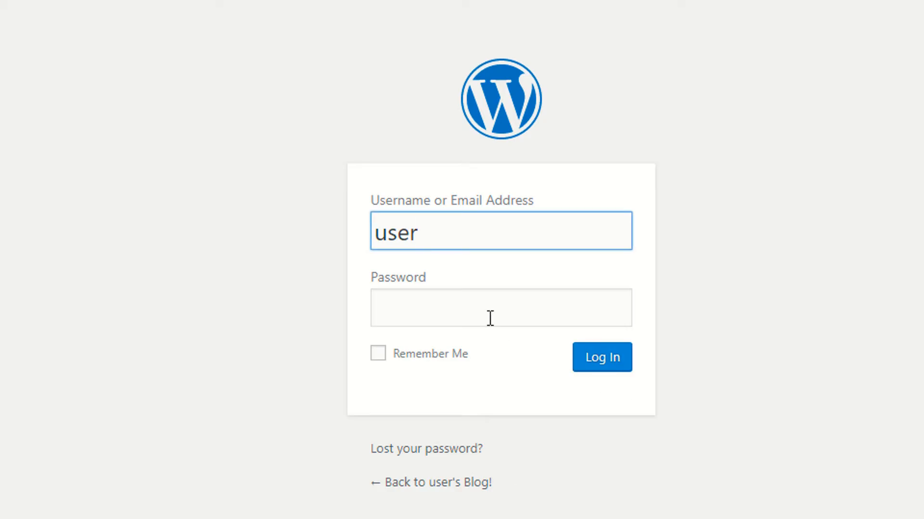
click(490, 319)
key(ctrl+v)
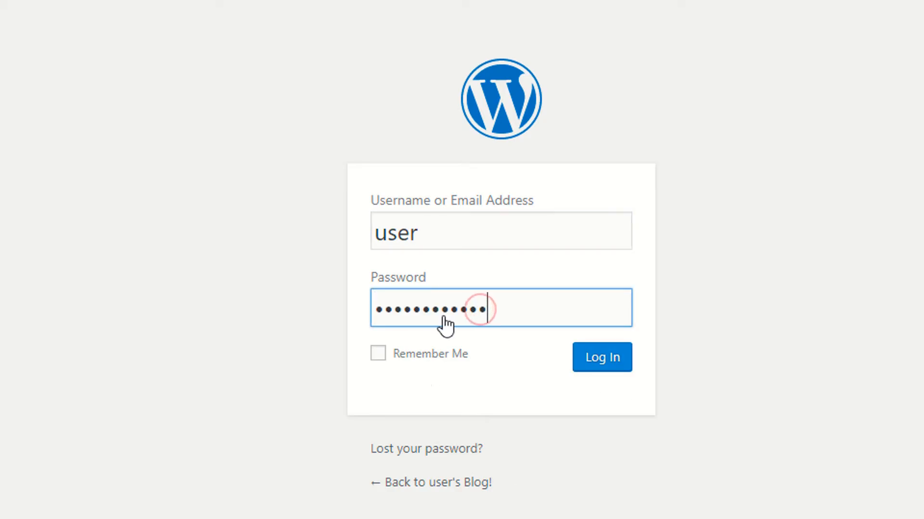
click(437, 353)
click(616, 352)
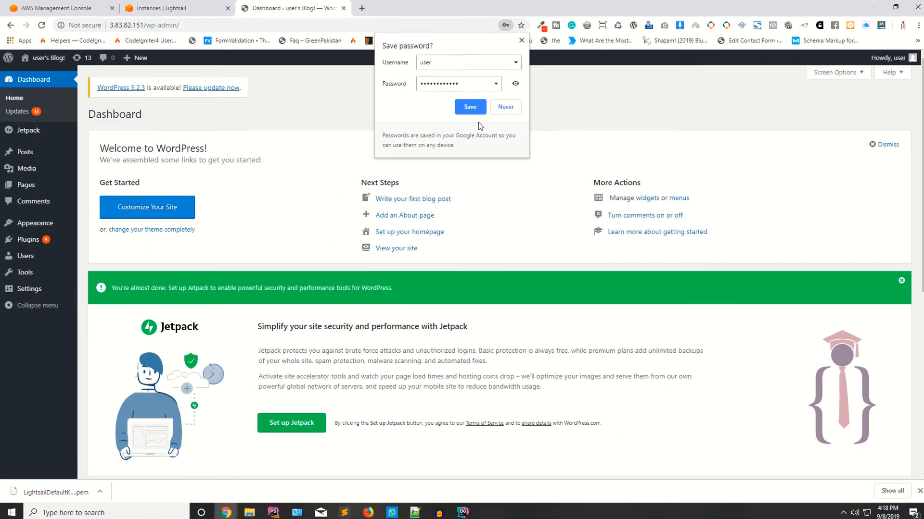
click(469, 107)
- Select all plugins with available updates on the WordPress Updates page and update them
click(21, 128)
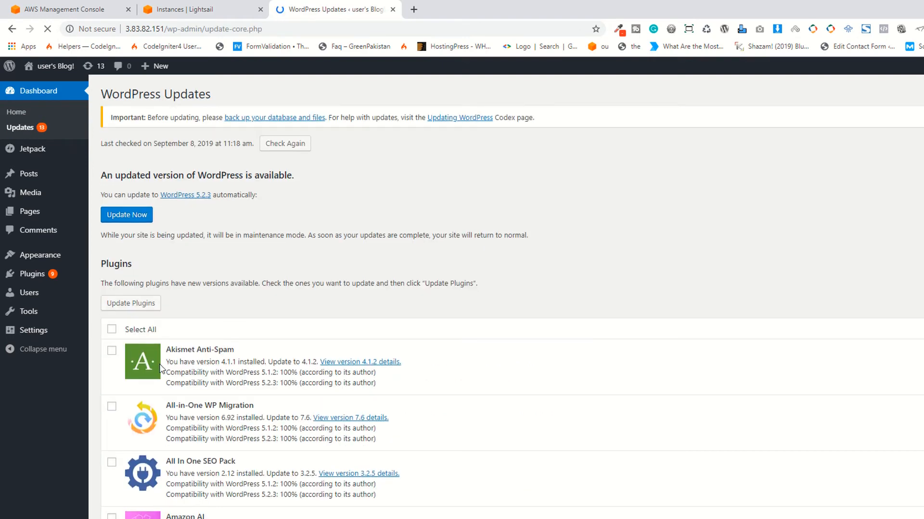
click(111, 330)
scroll(248, 310, down, 10)
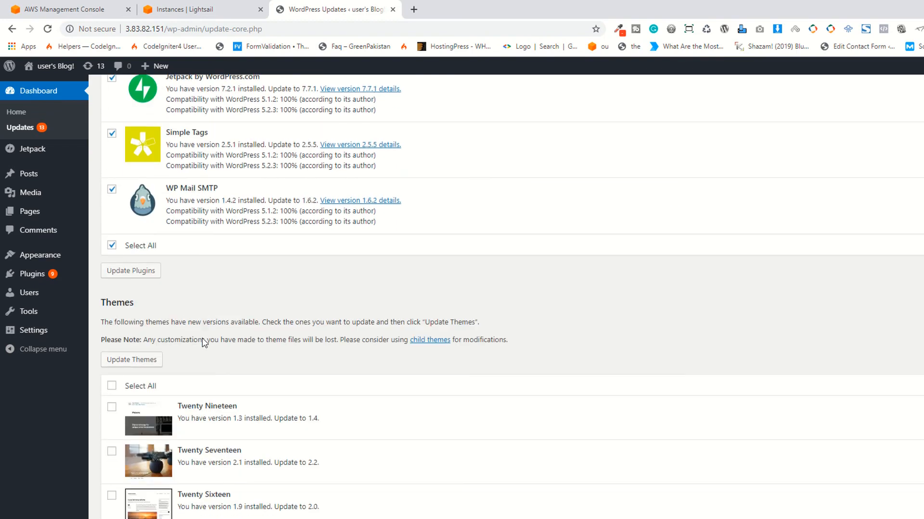
click(130, 270)
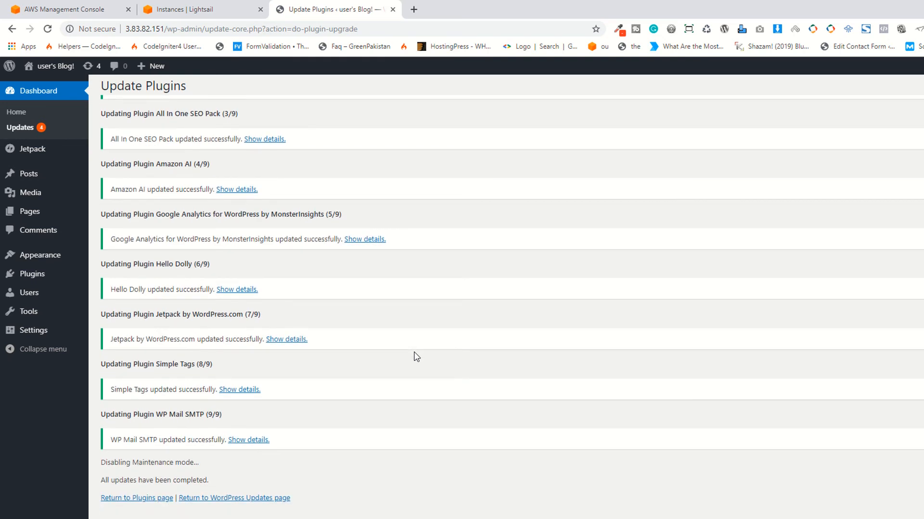
scroll(364, 397, up, 3)
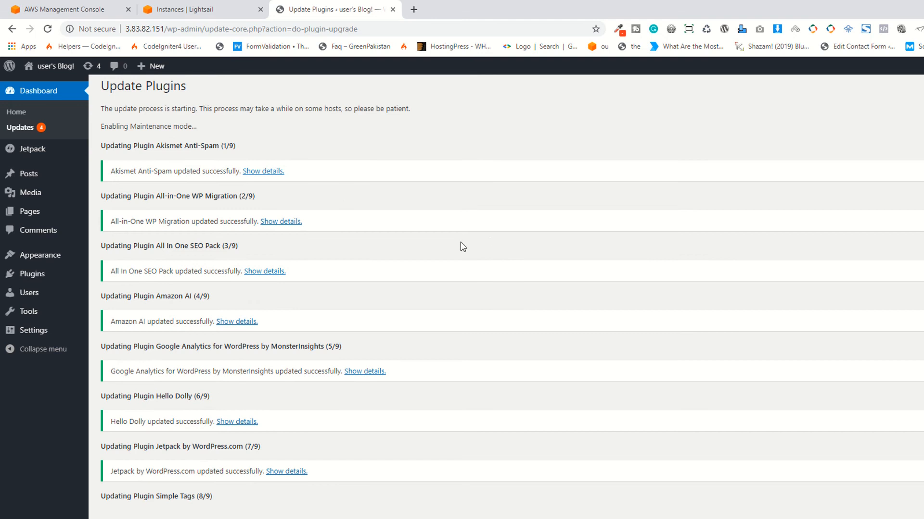
- Return to the WordPress Updates page and update all the listed themes: Twenty Nineteen, Twenty Seventeen and Twenty Sixteen
click(38, 92)
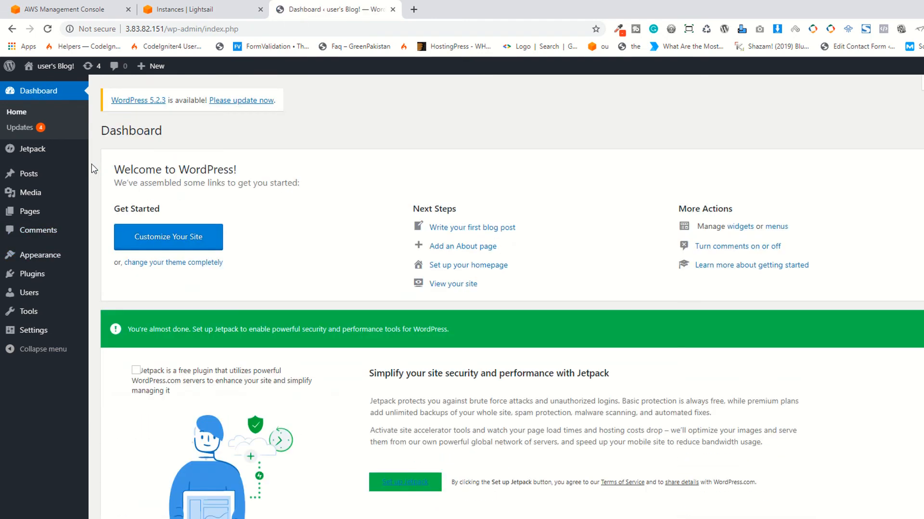
click(22, 128)
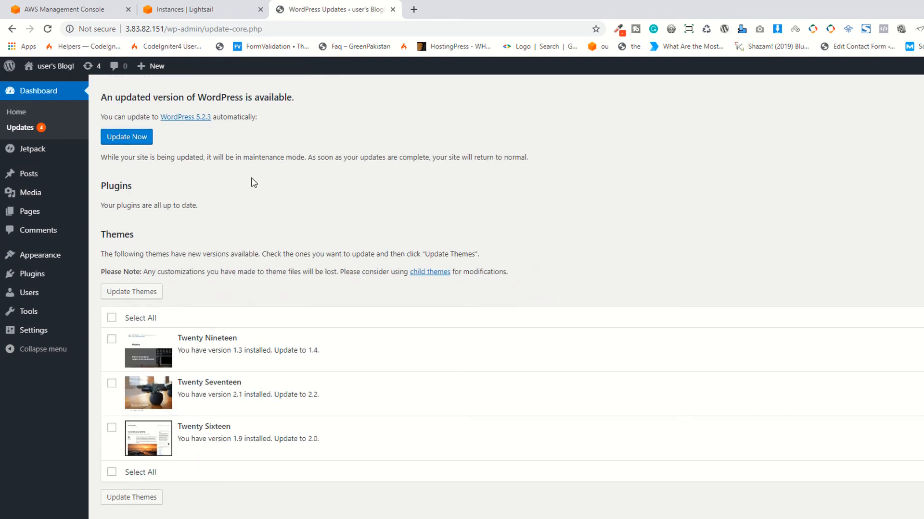
click(112, 318)
click(128, 502)
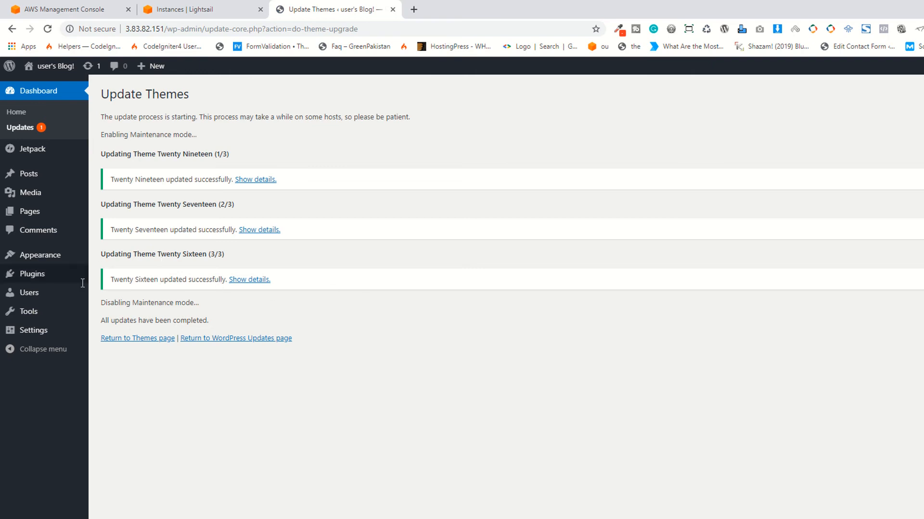
- Show the list of all WordPress users and open the administrator account's profile for editing
mouse_move(35, 296)
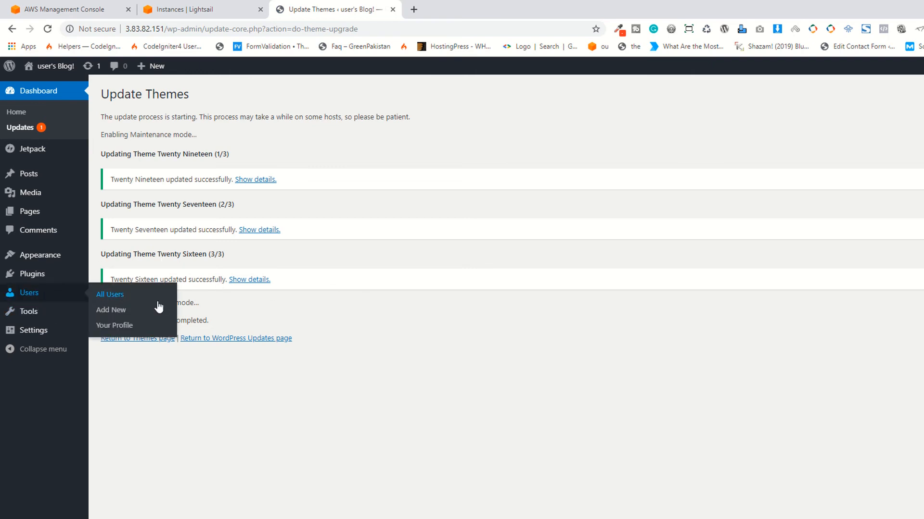
click(110, 299)
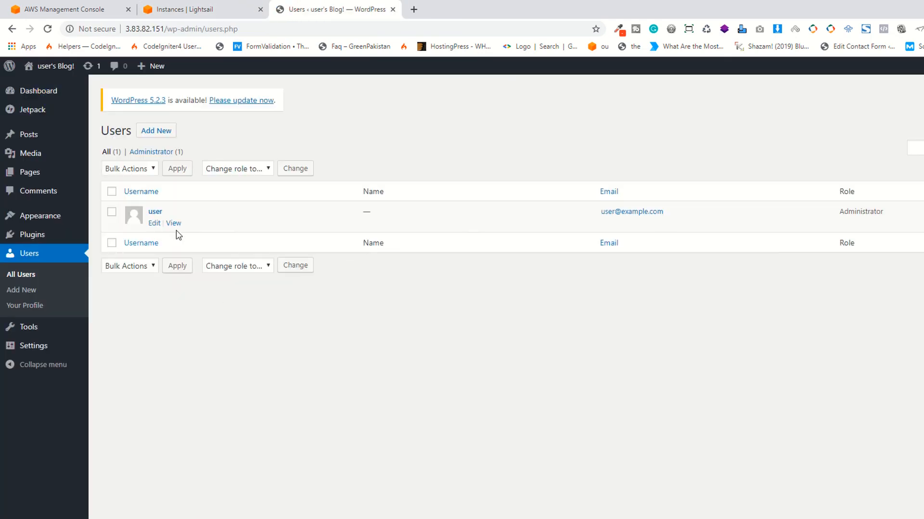
drag(834, 221, 888, 217)
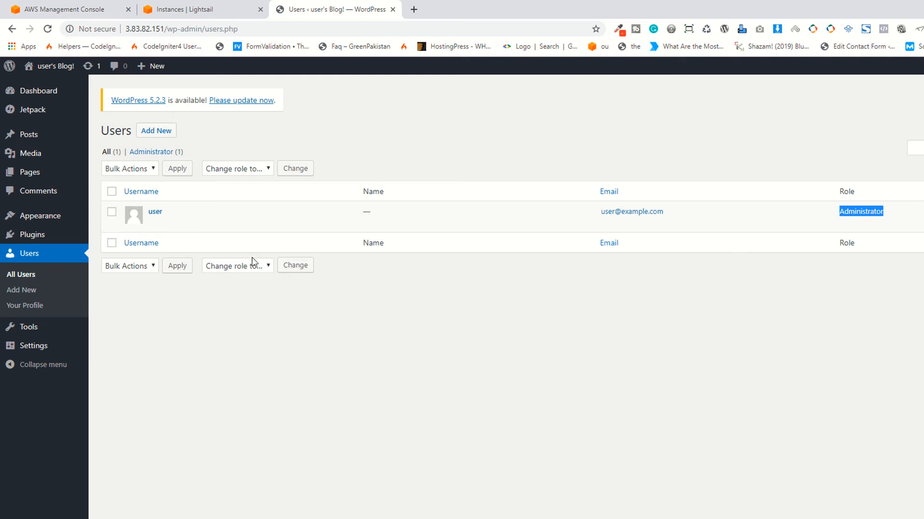
click(154, 223)
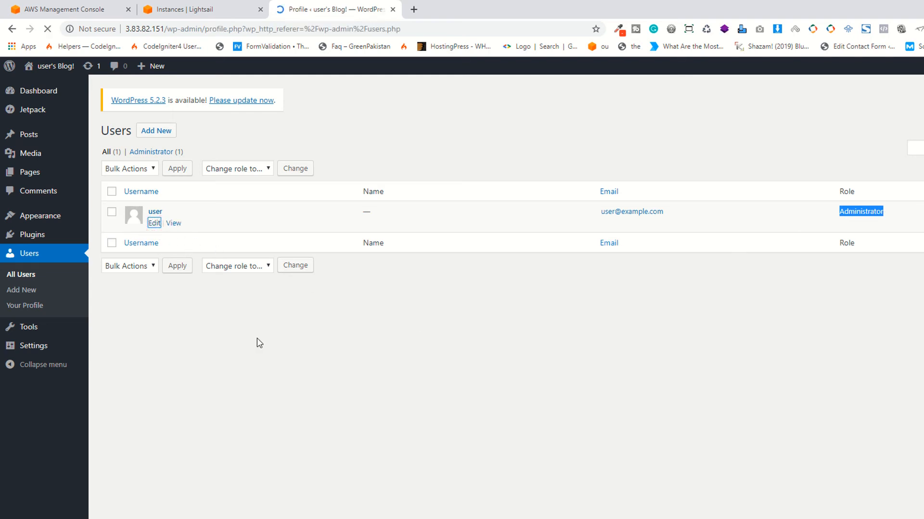
- Generate a new password for the account in the profile's Account Management section
scroll(331, 306, down, 2)
scroll(332, 306, down, 4)
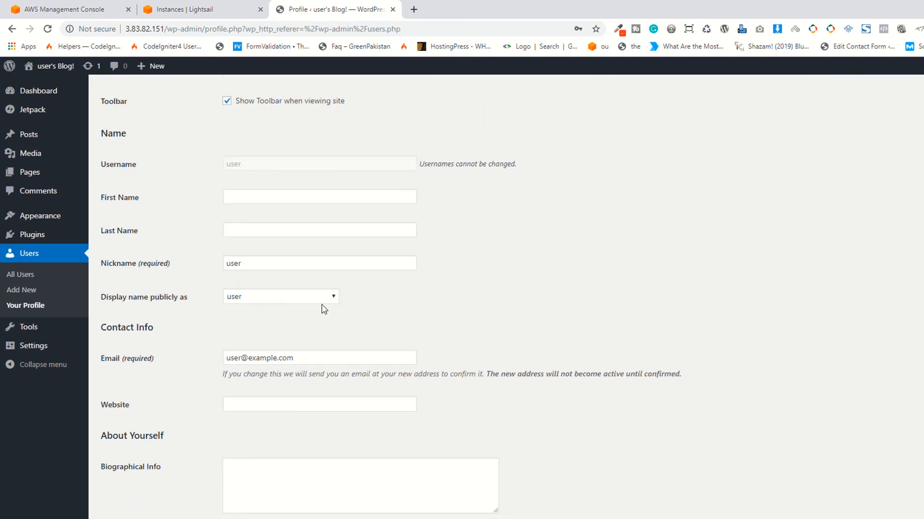
scroll(257, 295, down, 7)
click(255, 411)
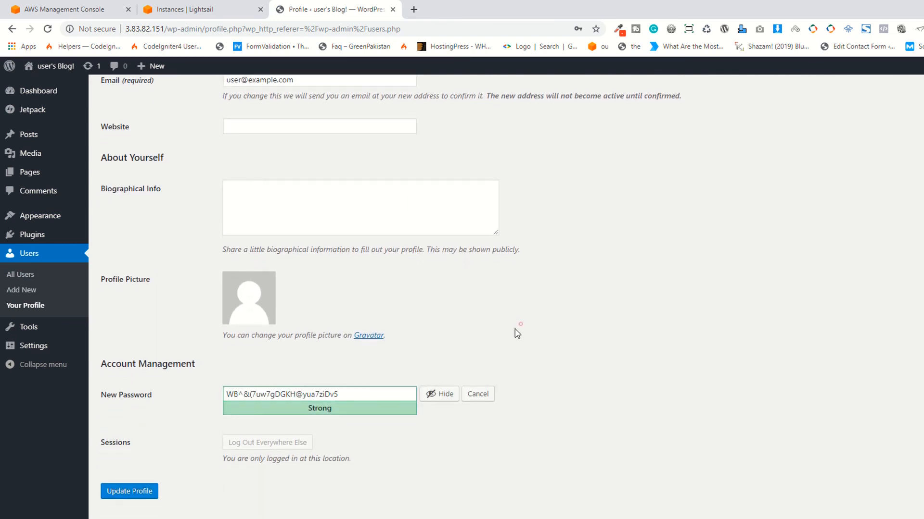
- Open the public front page of user's Blog! in a new browser tab and switch to it
scroll(351, 305, up, 12)
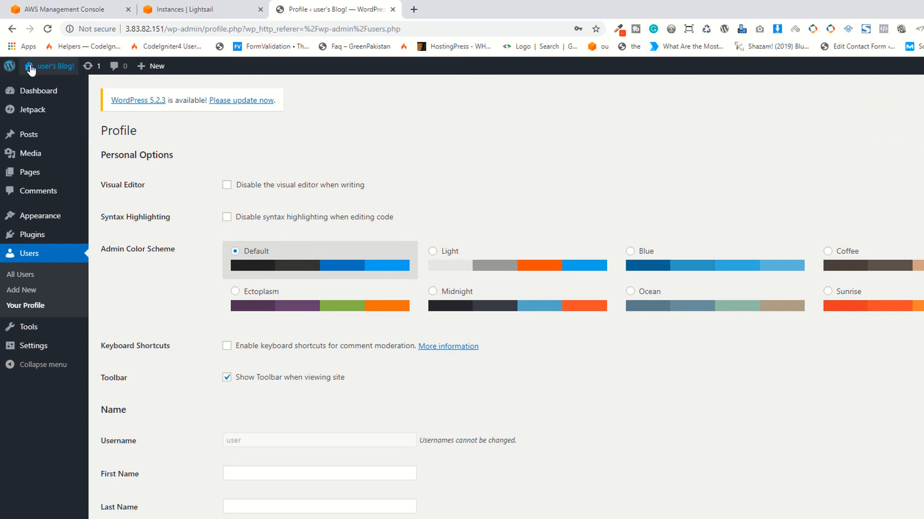
right_click(25, 83)
click(55, 93)
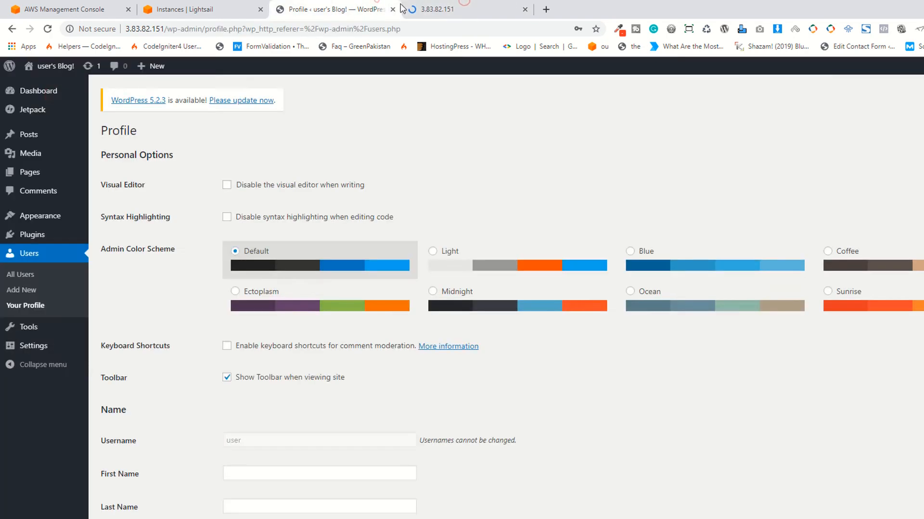
click(466, 7)
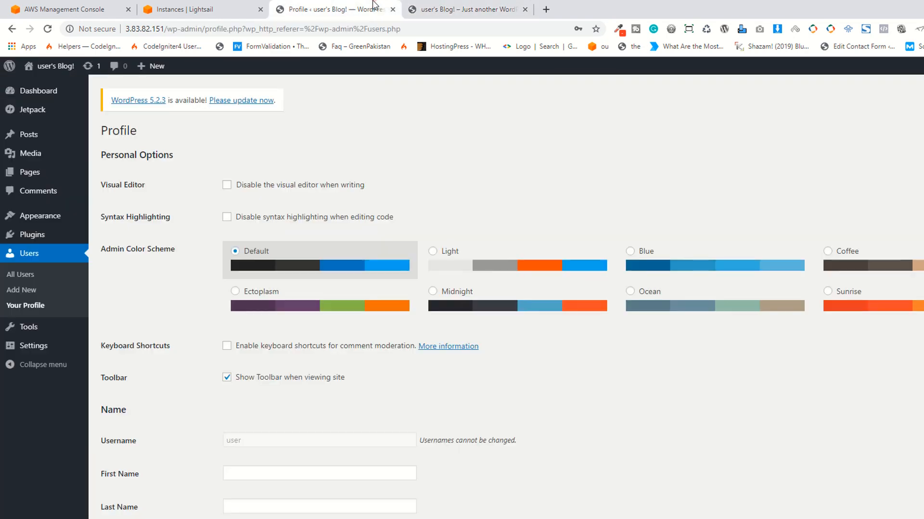
- Check the Lightsail terminal window with the application password command, and return to the blog's front page in Chrome
click(332, 9)
key(alt+Tab)
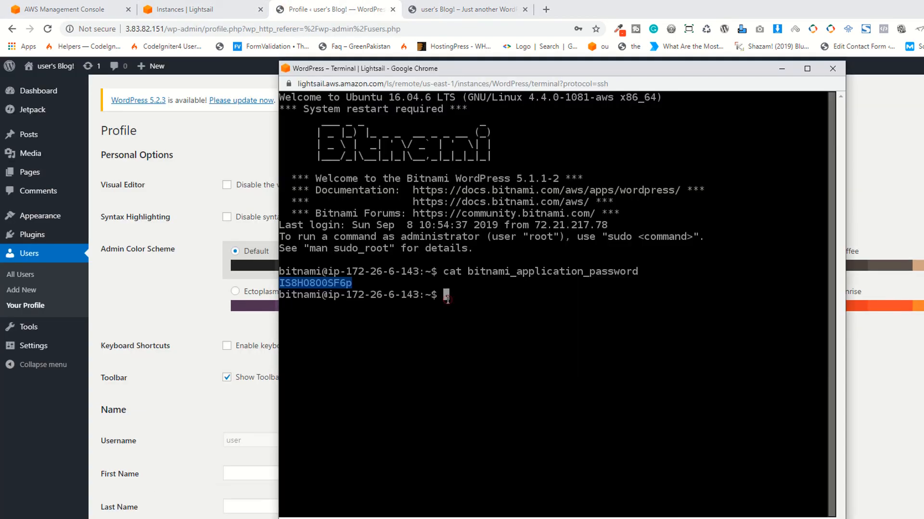
key(alt+Tab)
key(ctrl+Tab)
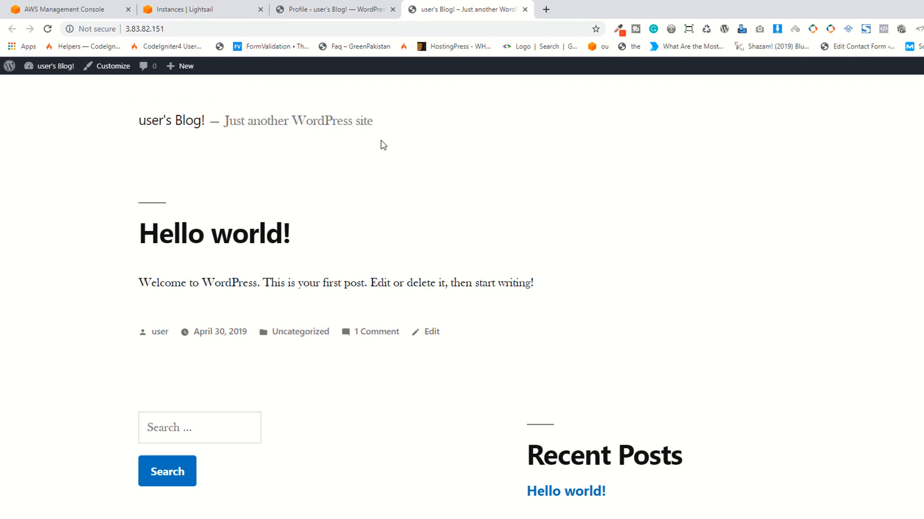